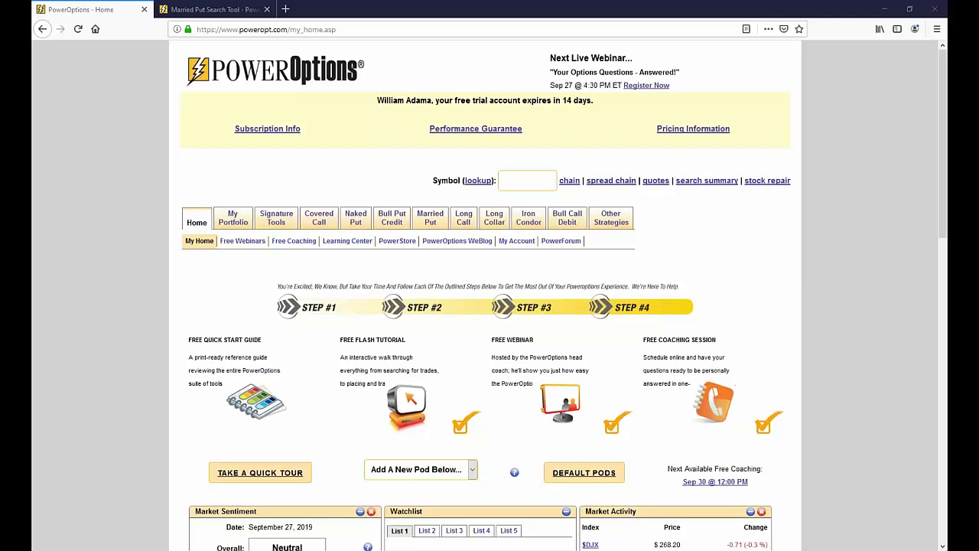
- Open the Bull Put Credit search and load the saved settings '**Weekly Bull Puts'
mouse_move(392, 226)
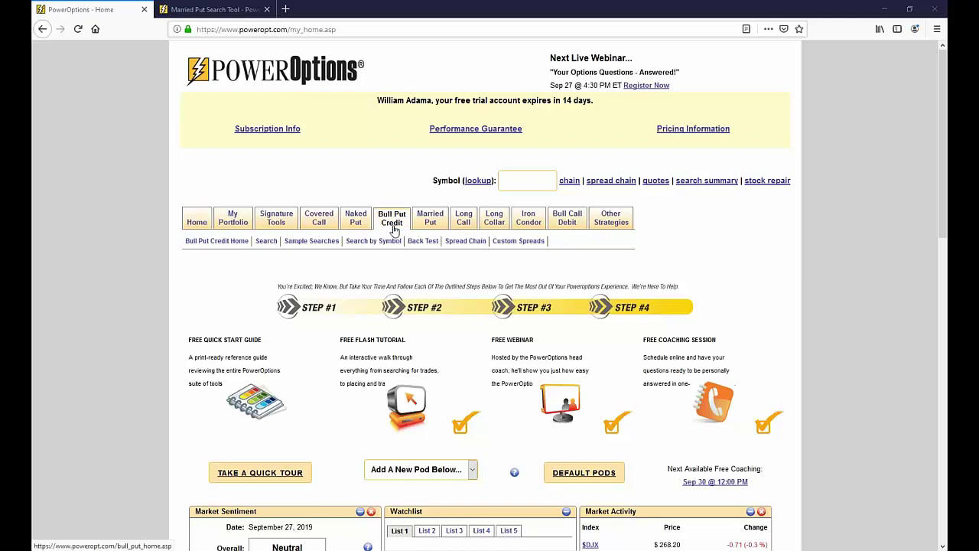
click(268, 243)
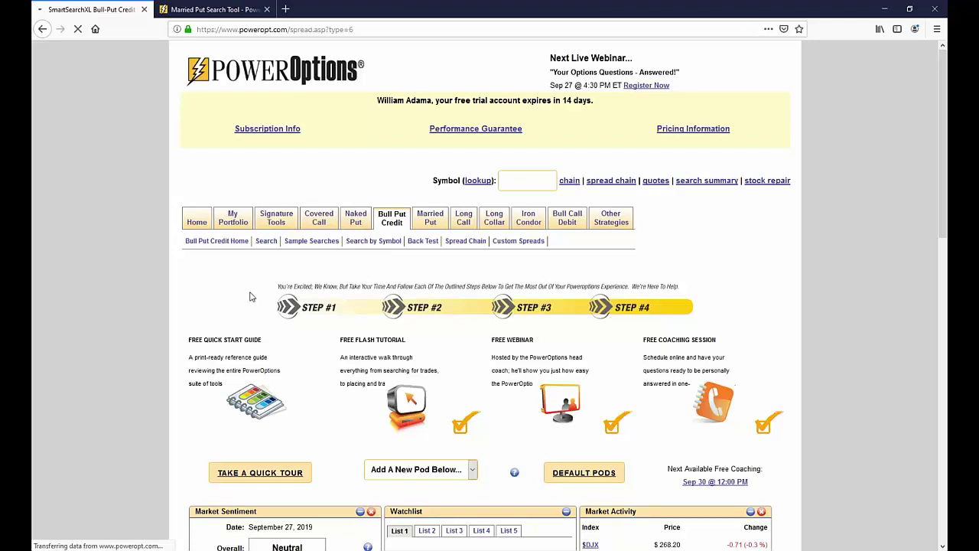
scroll(235, 396, down, 4)
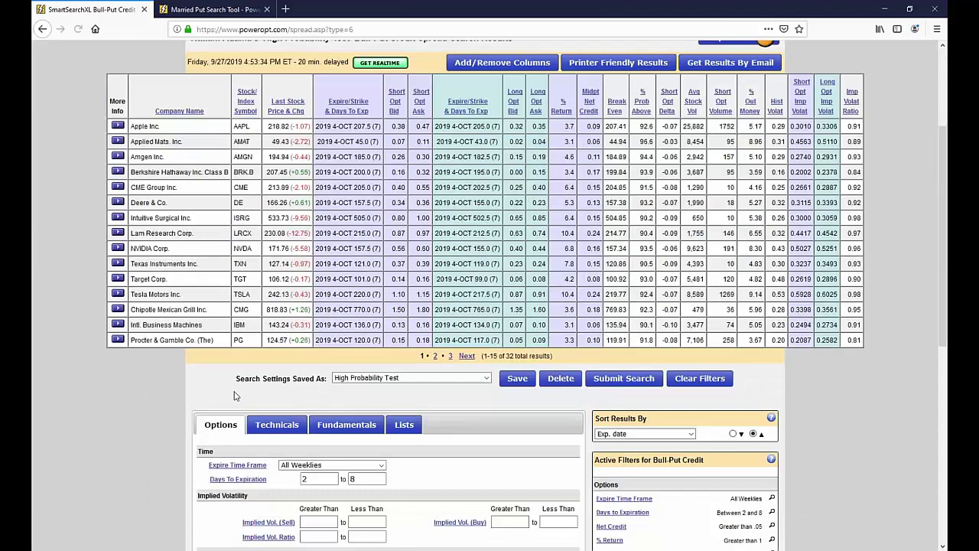
scroll(236, 392, down, 1)
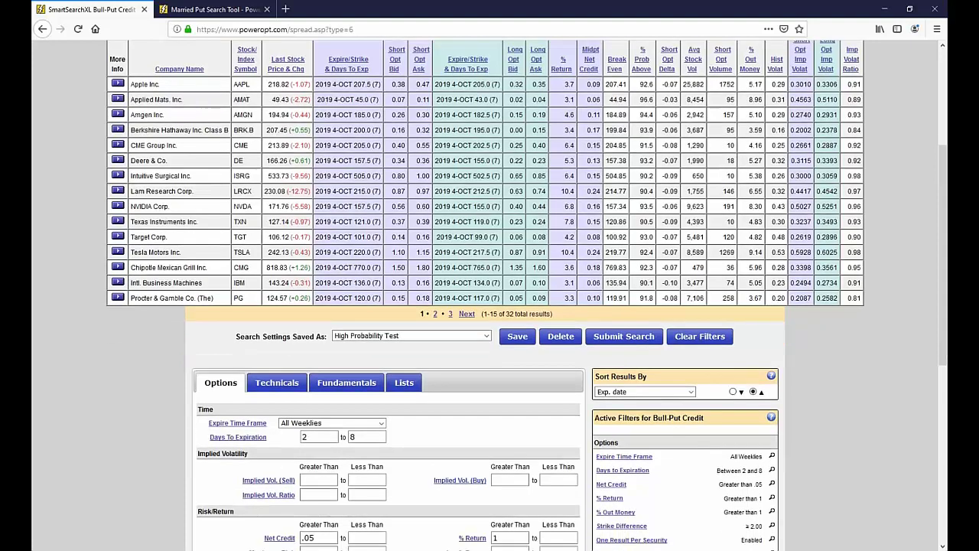
click(409, 322)
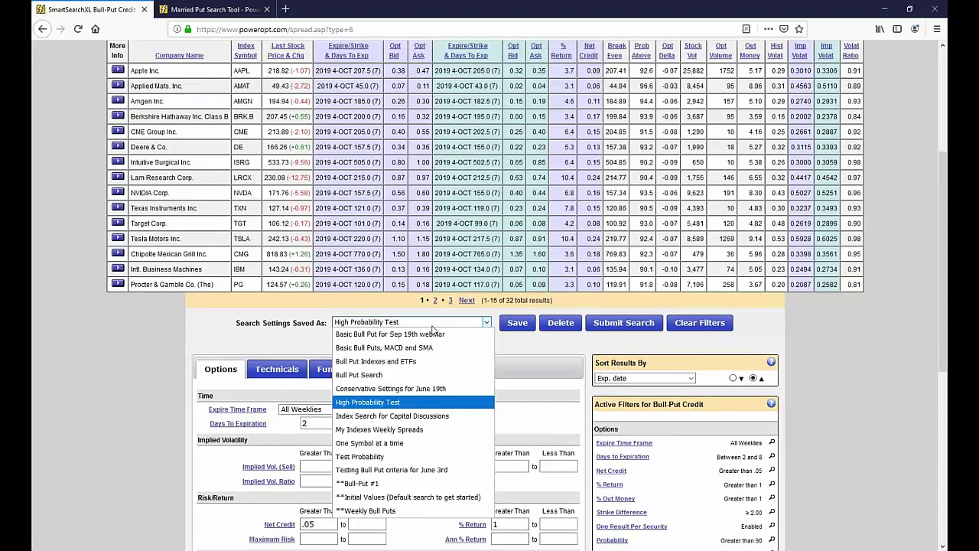
click(394, 511)
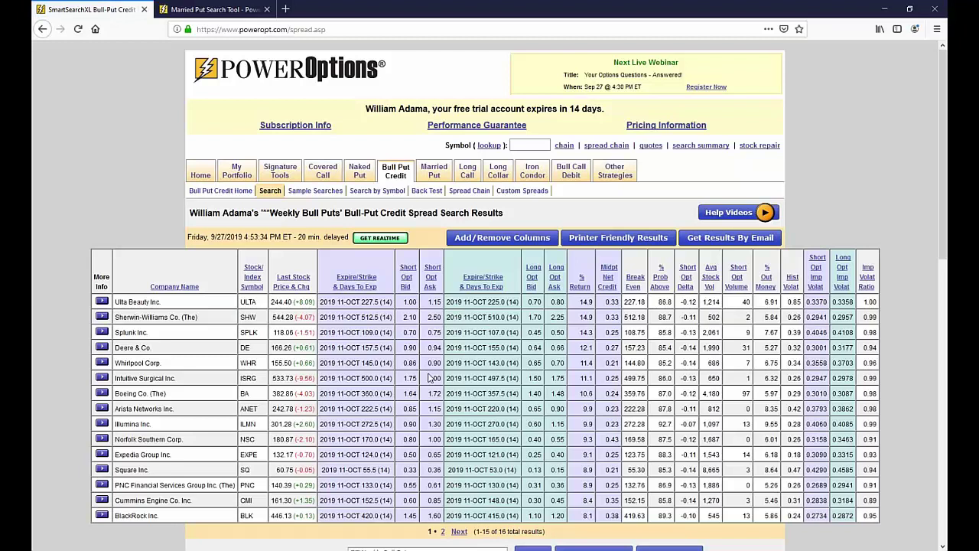
- Examine the Weekly Bull Puts search results, the settings description and the list of active filters
scroll(430, 378, down, 3)
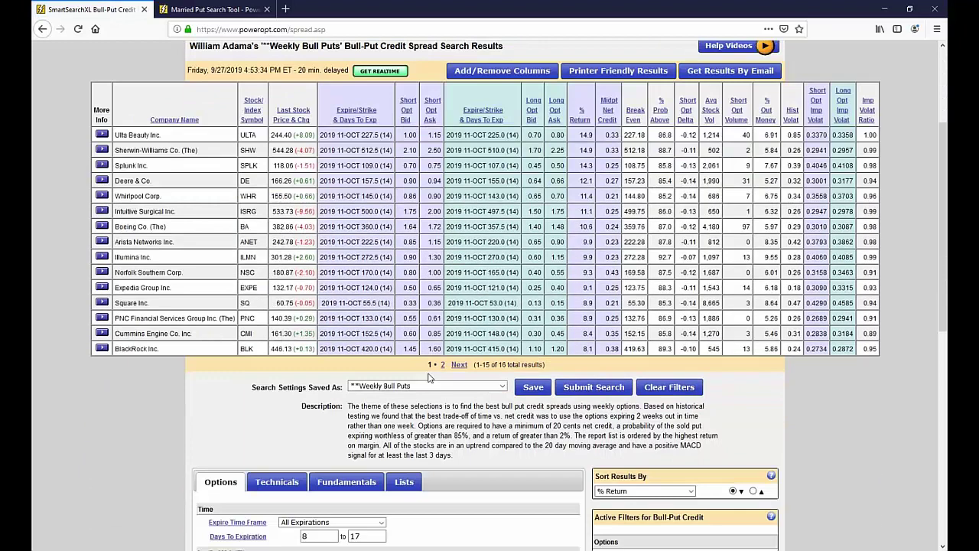
scroll(430, 378, down, 5)
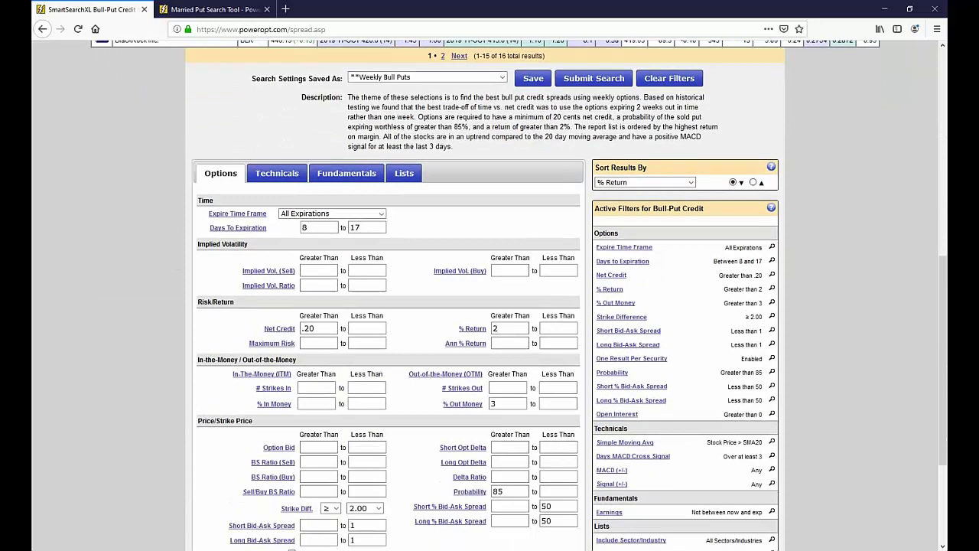
scroll(744, 331, down, 3)
drag(706, 307, 758, 349)
click(743, 353)
scroll(310, 175, up, 1)
- Show the technical filters and examine the MACD cross days, the earnings criterion and the excluded stock list
click(297, 98)
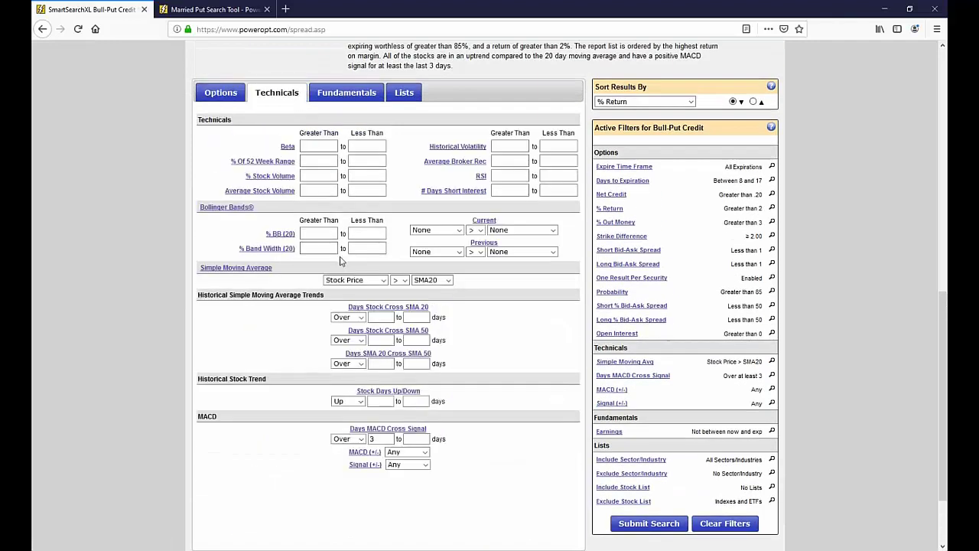
scroll(336, 294, down, 2)
key(Tab)
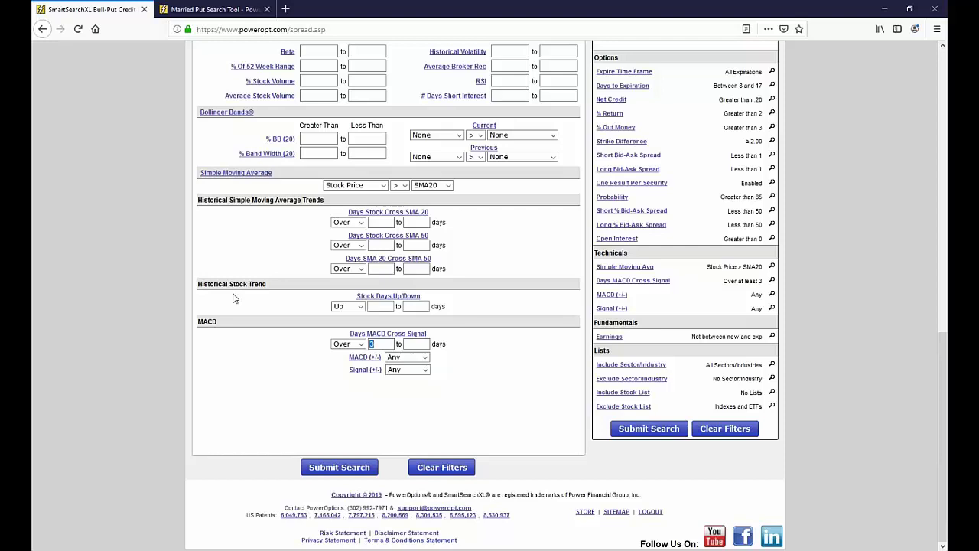
click(497, 334)
drag(691, 337, 729, 356)
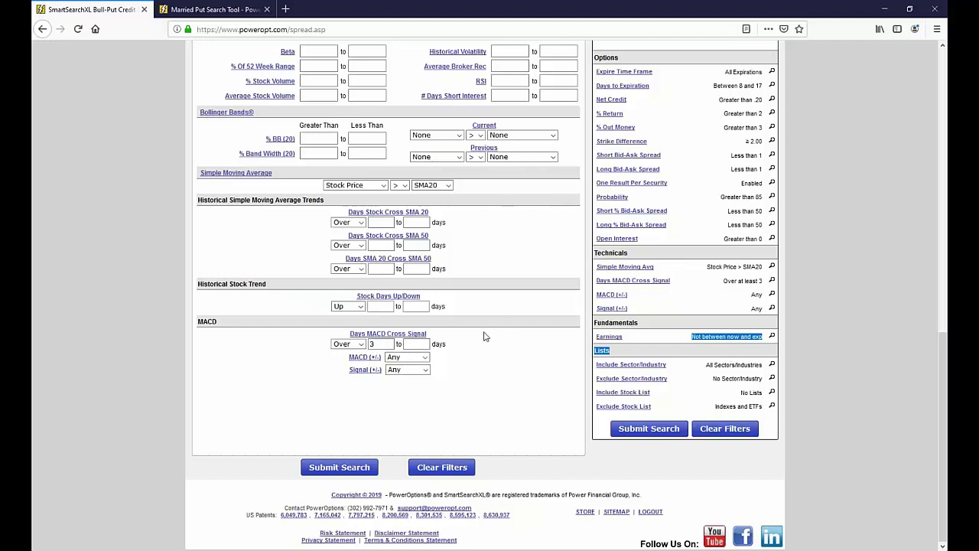
drag(713, 406, 760, 409)
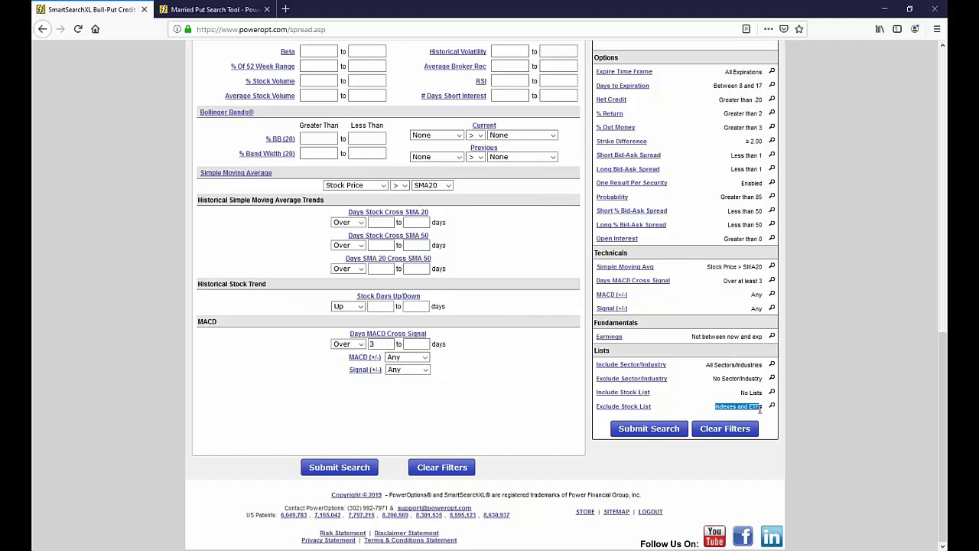
- Circle the active option criteria, mark the technical ones, handwrite 27 and 15% beside them, and clear the annotations
scroll(490, 360, up, 4)
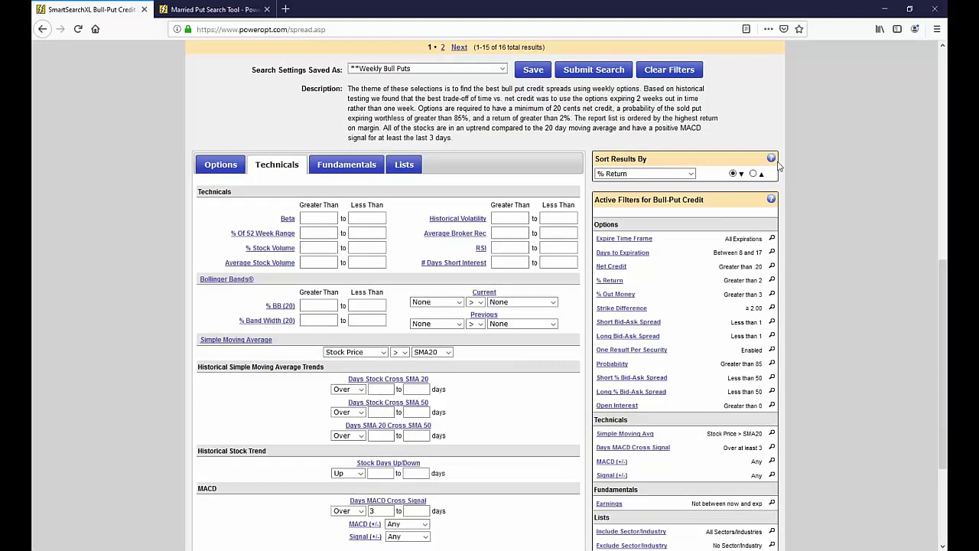
mouse_move(760, 239)
mouse_down()
mouse_move(702, 264)
mouse_move(705, 405)
mouse_move(774, 419)
mouse_move(789, 387)
mouse_move(792, 241)
mouse_move(786, 231)
mouse_move(757, 236)
mouse_up()
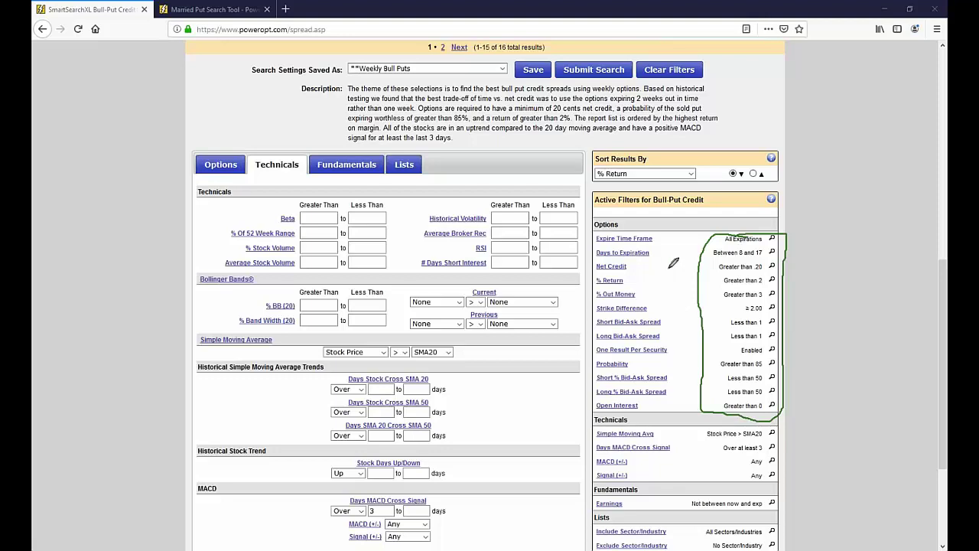
mouse_move(659, 261)
mouse_down()
mouse_move(693, 251)
mouse_move(698, 264)
mouse_up()
mouse_move(699, 246)
mouse_down()
mouse_move(724, 236)
mouse_move(712, 267)
mouse_move(724, 254)
mouse_up()
drag(690, 419, 693, 480)
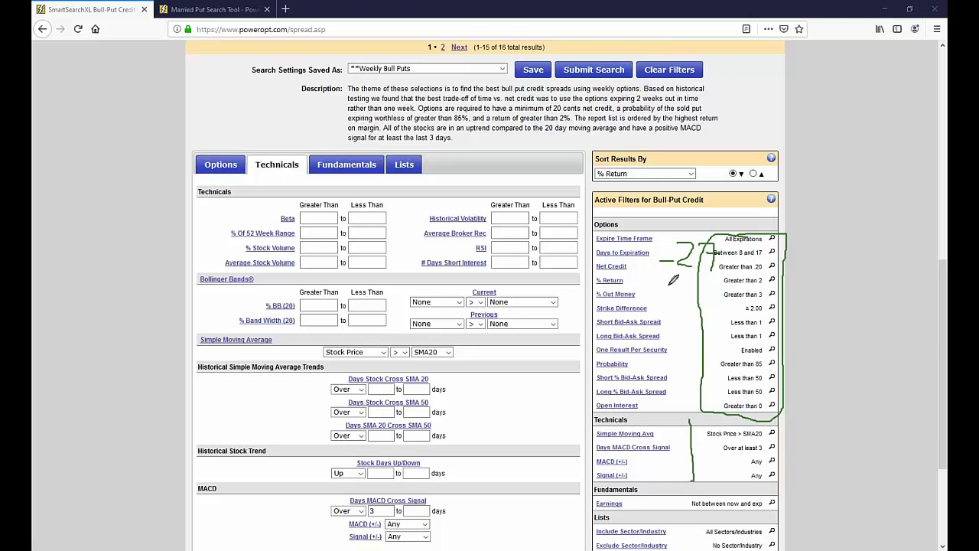
mouse_move(661, 293)
mouse_down()
mouse_move(665, 317)
mouse_move(684, 285)
mouse_move(685, 330)
mouse_up()
mouse_move(695, 309)
mouse_down()
mouse_move(687, 327)
mouse_move(691, 320)
mouse_up()
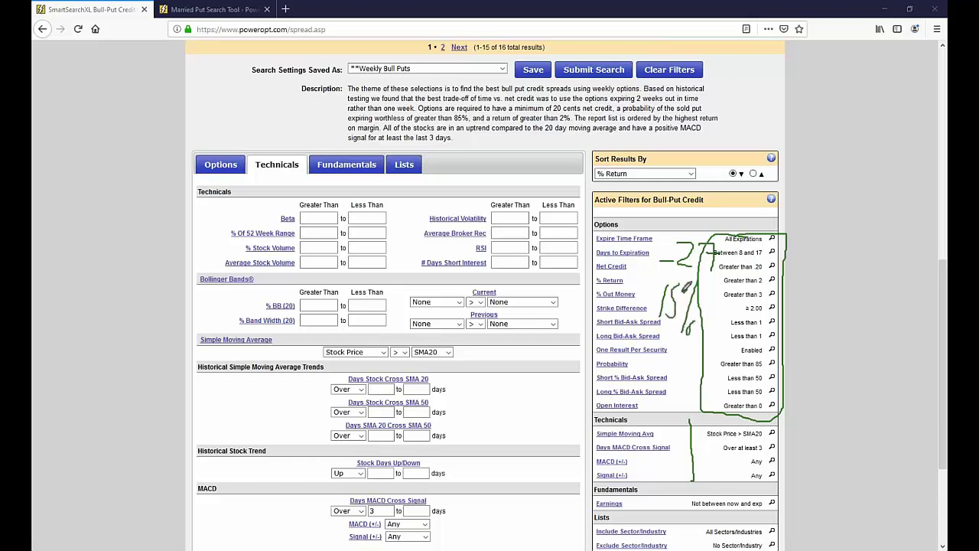
mouse_move(648, 281)
mouse_down()
mouse_move(662, 294)
mouse_move(660, 306)
mouse_up()
key(Escape)
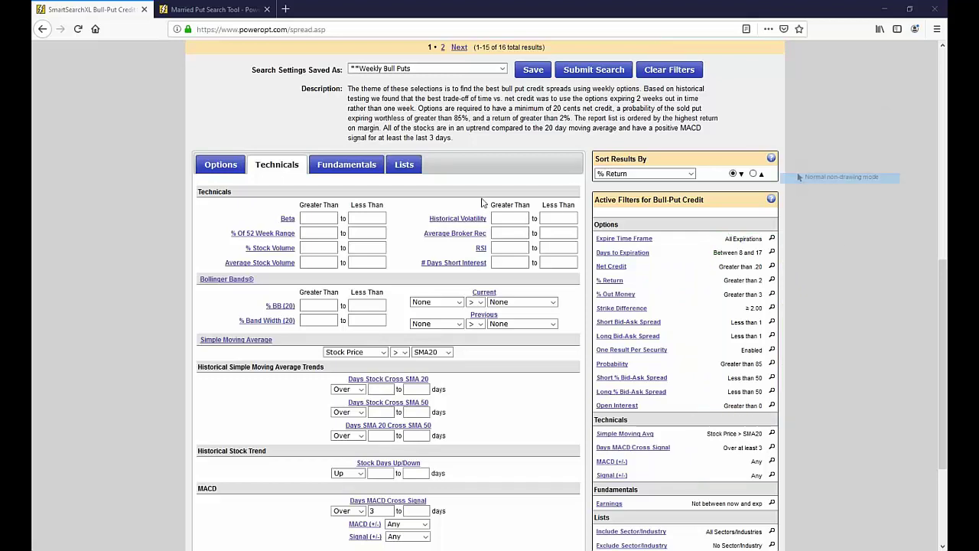
- Open the Long Call search and highlight the description of its '**Bollinger Bands' settings
scroll(490, 242, up, 2)
scroll(491, 242, up, 3)
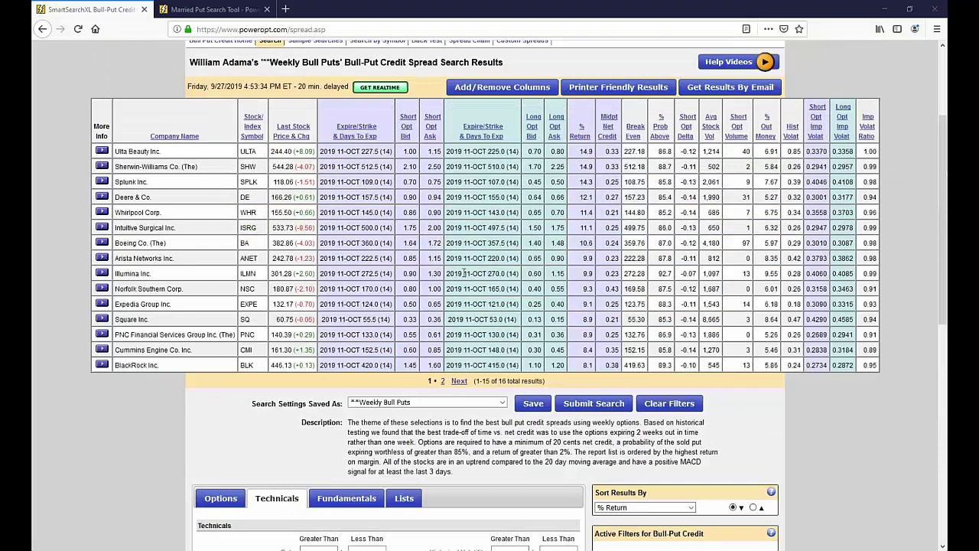
scroll(466, 266, up, 1)
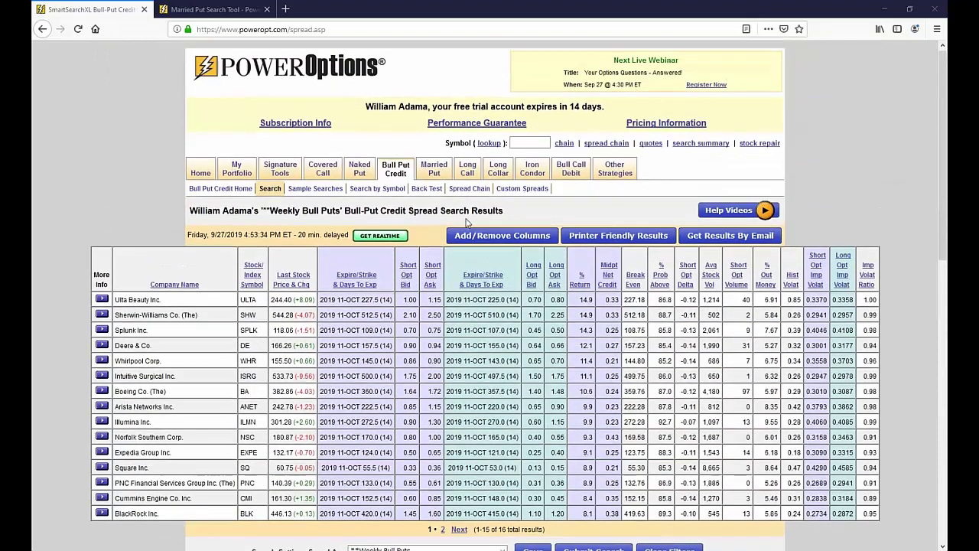
mouse_move(468, 170)
click(300, 190)
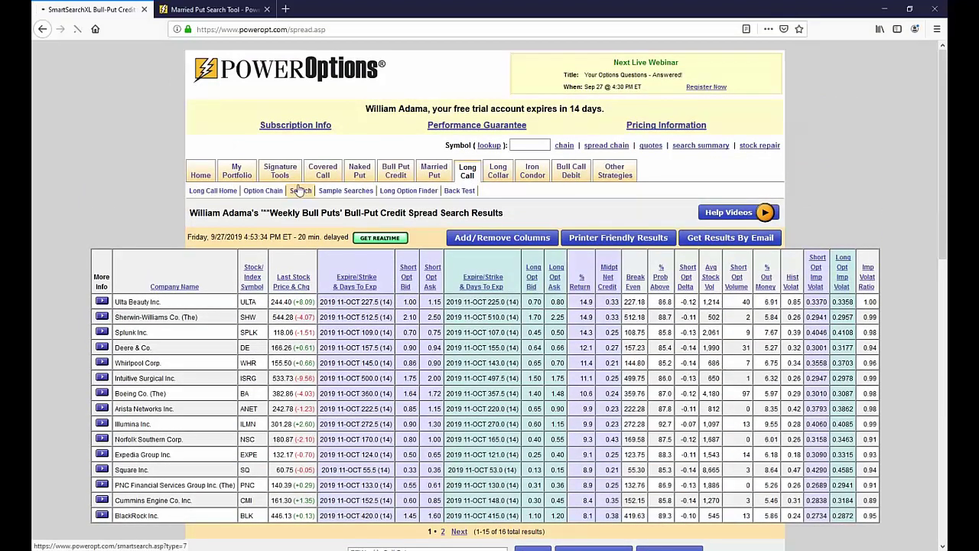
scroll(297, 209, down, 1)
scroll(297, 210, down, 6)
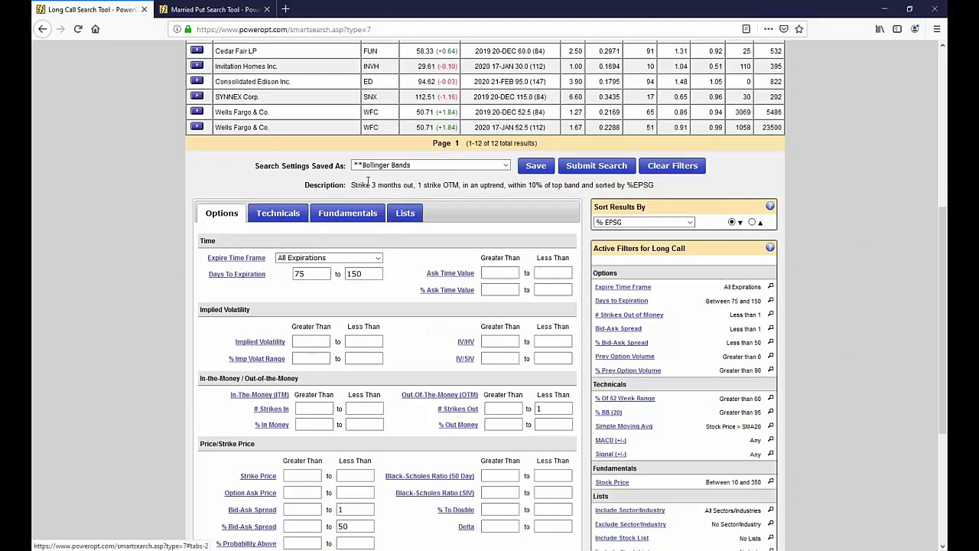
drag(353, 185, 676, 193)
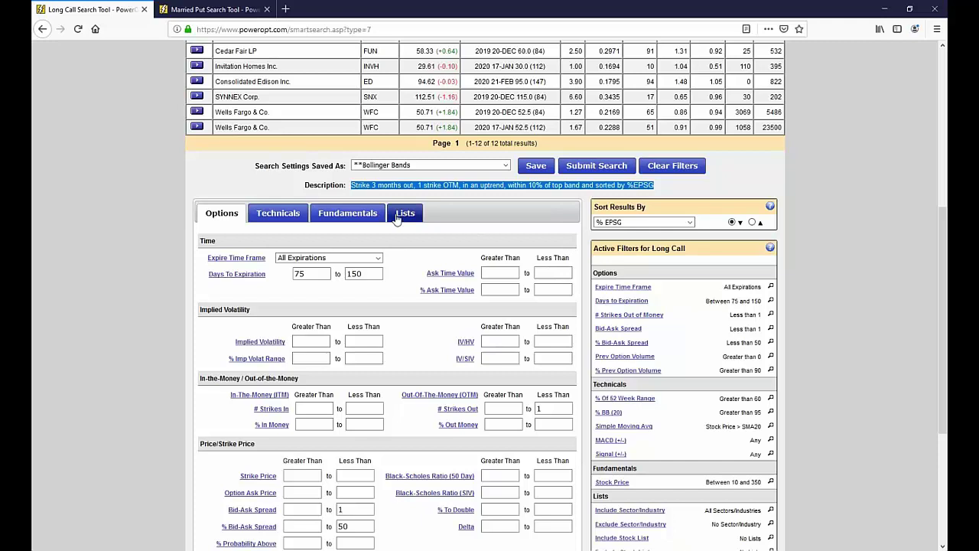
- Show the Long Call technical filters and examine the %BB (20) and simple moving average criteria
click(278, 212)
scroll(278, 213, down, 1)
scroll(362, 342, down, 1)
key(Tab)
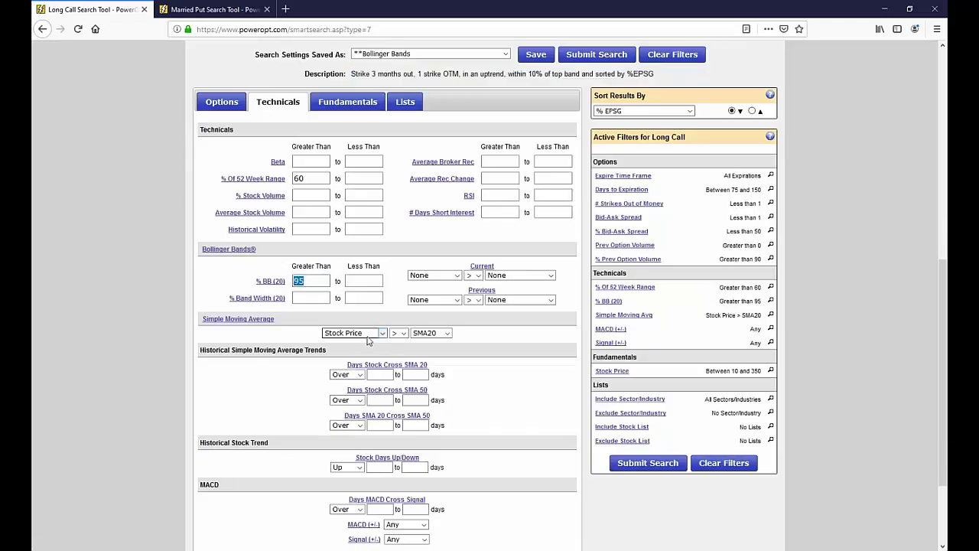
scroll(328, 281, down, 1)
scroll(327, 280, down, 2)
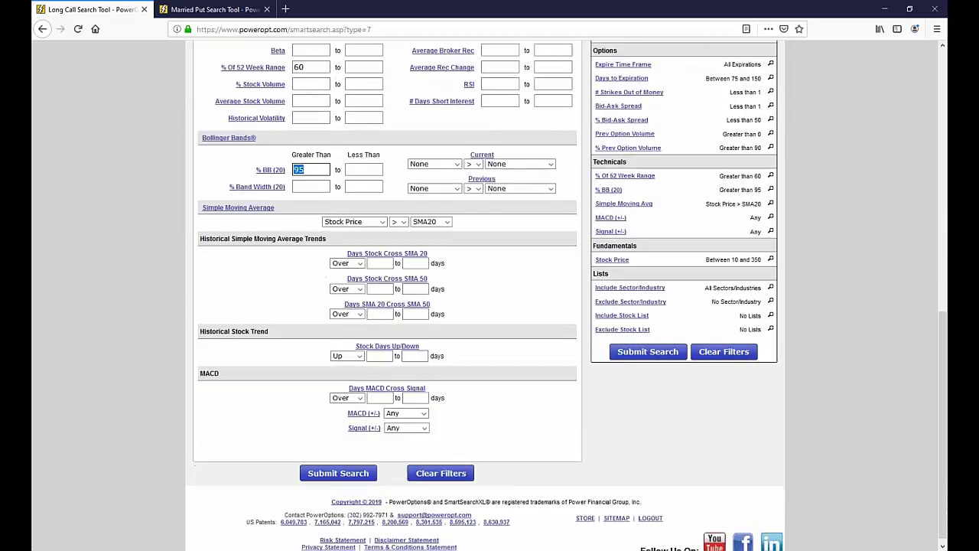
scroll(318, 228, up, 1)
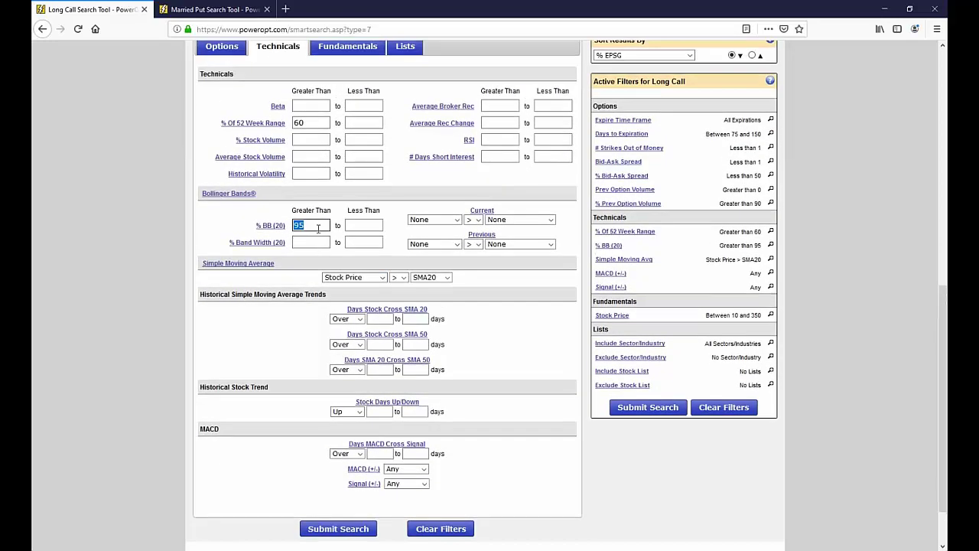
click(318, 228)
scroll(313, 254, up, 1)
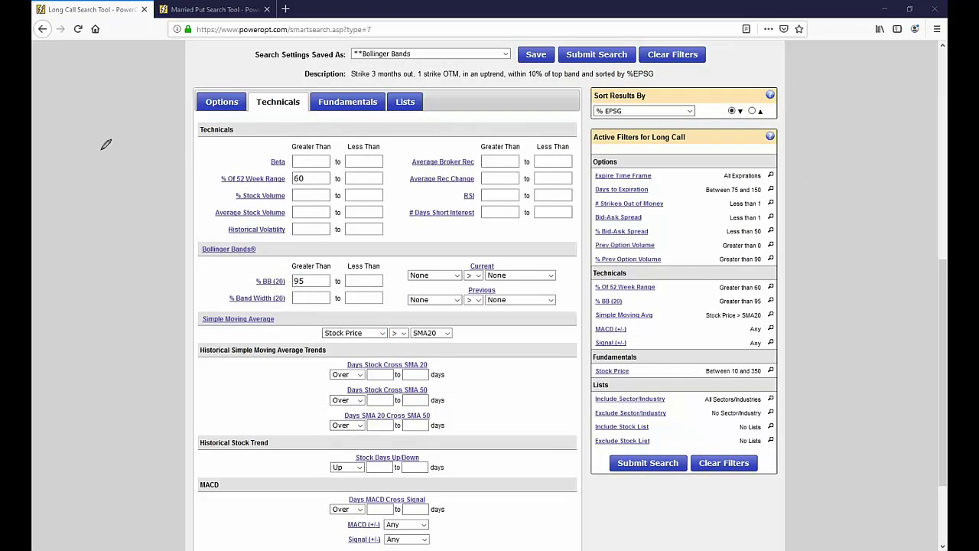
- Sketch freehand price paths with arrows over the technical filters and clear the drawing
mouse_move(96, 147)
mouse_down()
mouse_move(112, 140)
mouse_move(99, 167)
mouse_move(104, 154)
mouse_move(179, 174)
mouse_move(131, 133)
mouse_move(136, 152)
mouse_move(156, 134)
mouse_move(152, 157)
mouse_move(187, 158)
mouse_move(210, 192)
mouse_move(283, 198)
mouse_move(449, 89)
mouse_move(419, 137)
mouse_move(383, 99)
mouse_move(336, 103)
mouse_up()
drag(92, 145, 340, 155)
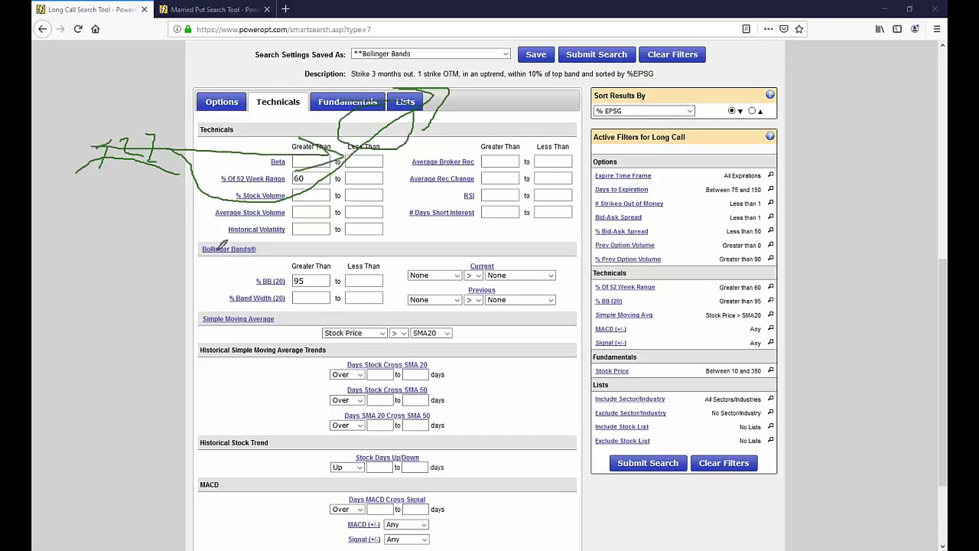
mouse_move(156, 164)
mouse_down()
mouse_move(182, 150)
mouse_move(234, 197)
mouse_move(335, 165)
mouse_move(428, 104)
mouse_move(447, 113)
mouse_up()
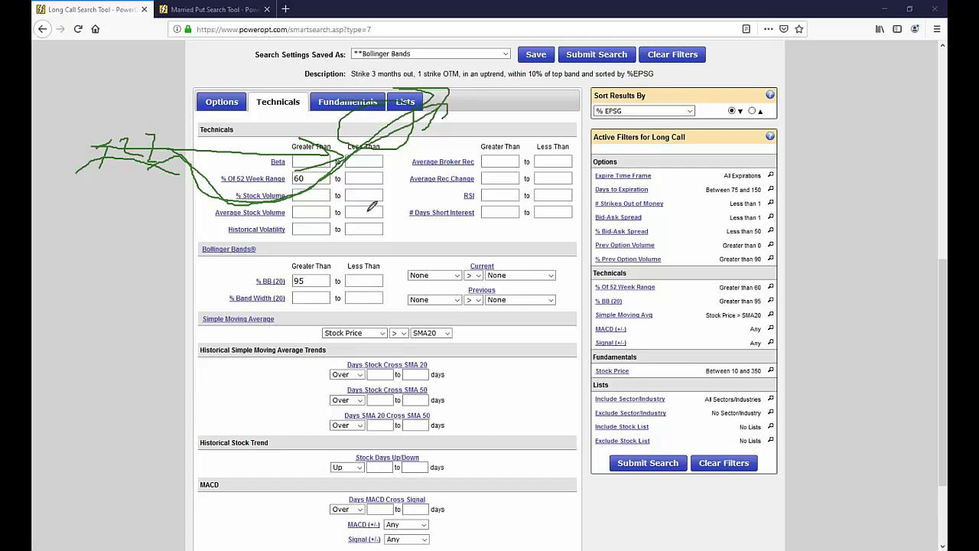
mouse_move(358, 244)
mouse_down()
mouse_move(290, 328)
mouse_move(465, 306)
mouse_move(359, 243)
mouse_up()
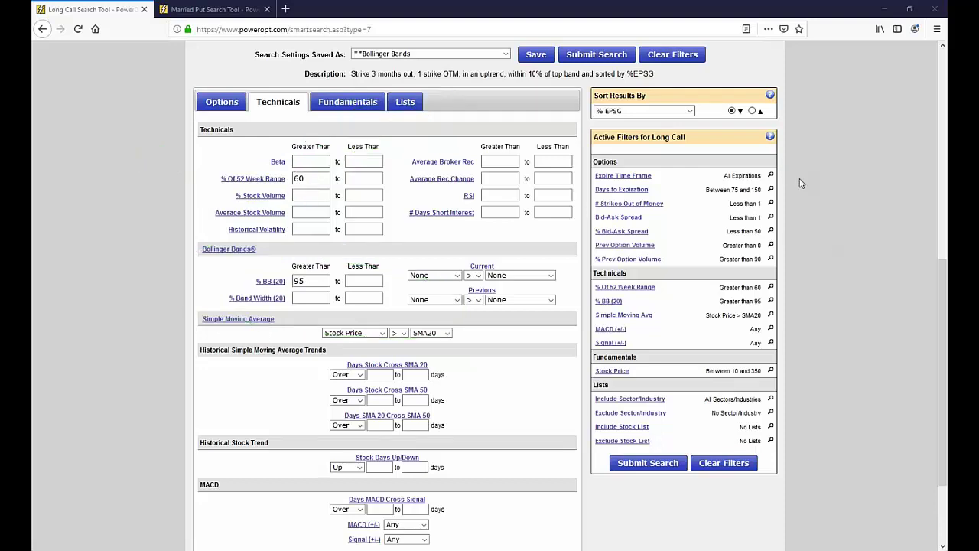
- Review the Long Call search results and open the Married Put search
scroll(149, 334, up, 5)
scroll(150, 335, up, 1)
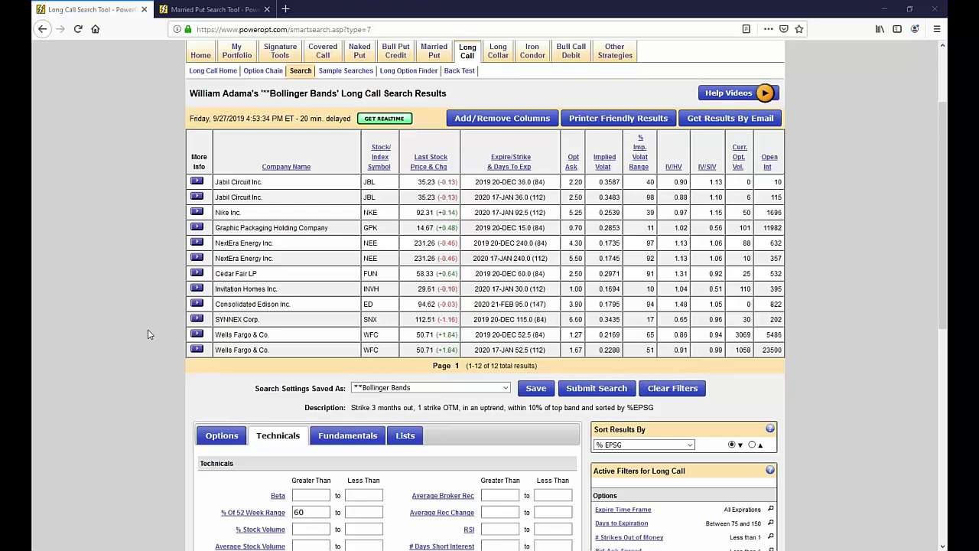
scroll(144, 331, down, 1)
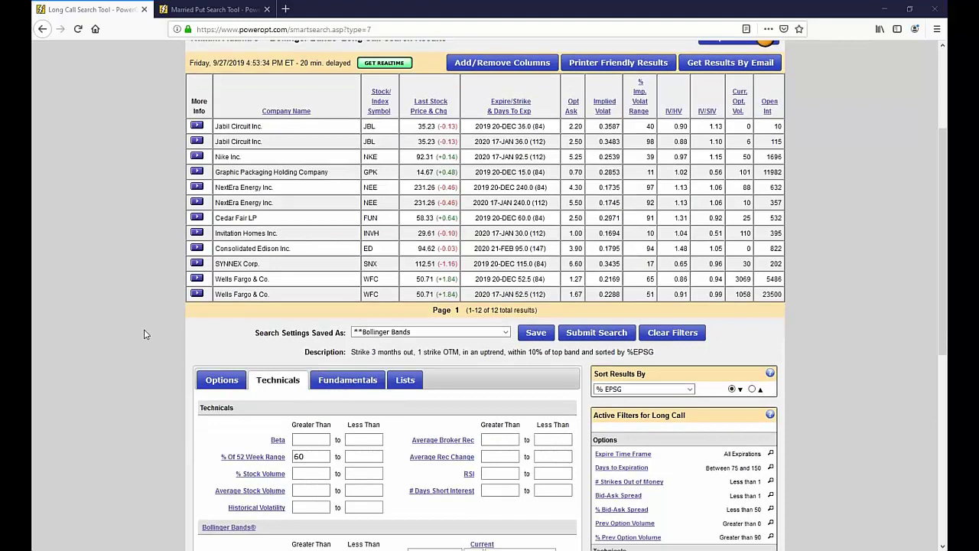
scroll(144, 334, up, 2)
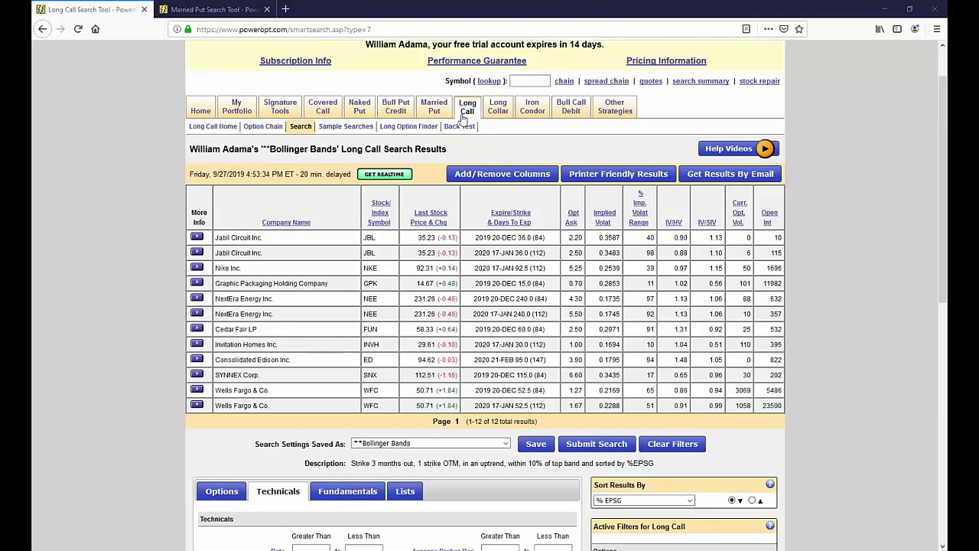
mouse_move(444, 112)
click(263, 127)
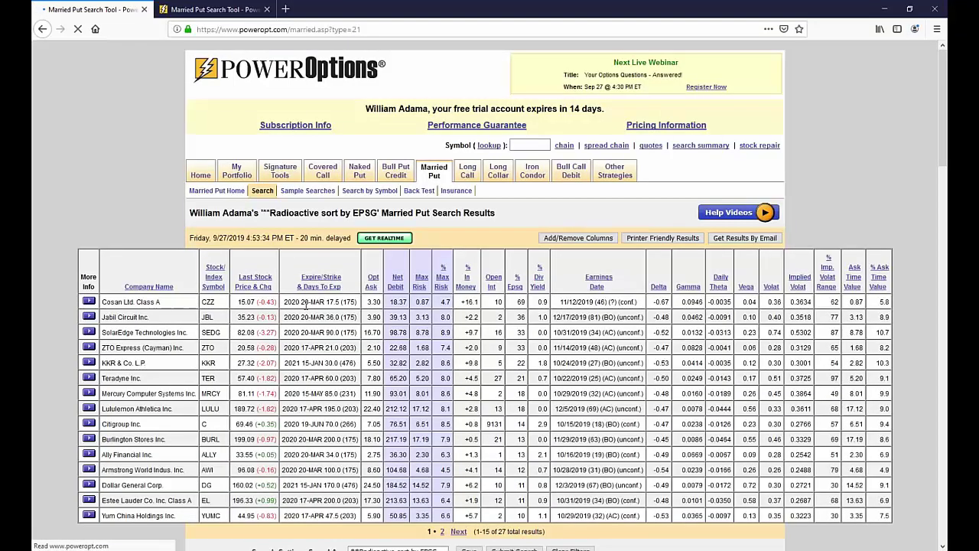
- Examine the Married Put active filters, highlighting the simple moving average, average stock volume and % EPS growth criteria
scroll(343, 379, down, 4)
scroll(343, 379, down, 2)
scroll(344, 379, down, 3)
drag(707, 328, 766, 340)
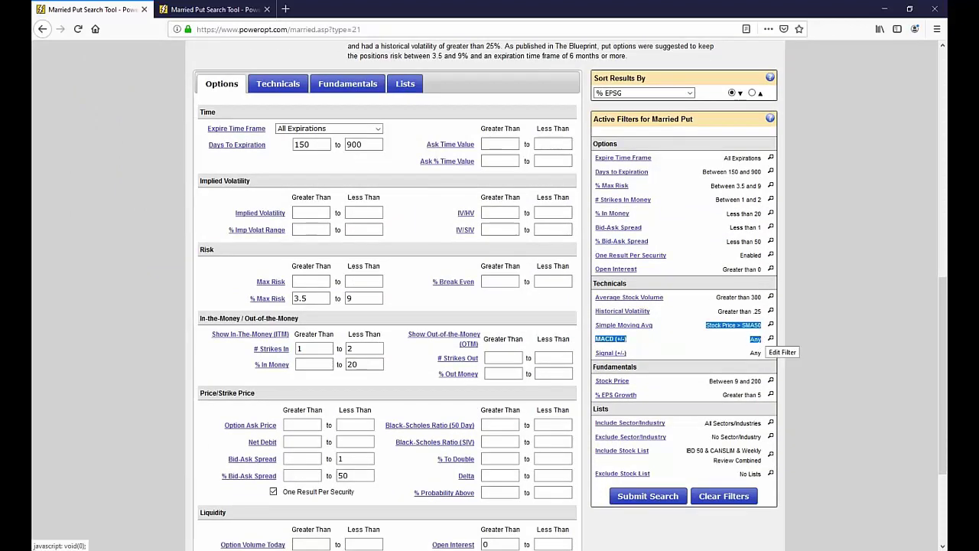
drag(718, 298, 763, 298)
drag(722, 398, 783, 414)
click(783, 414)
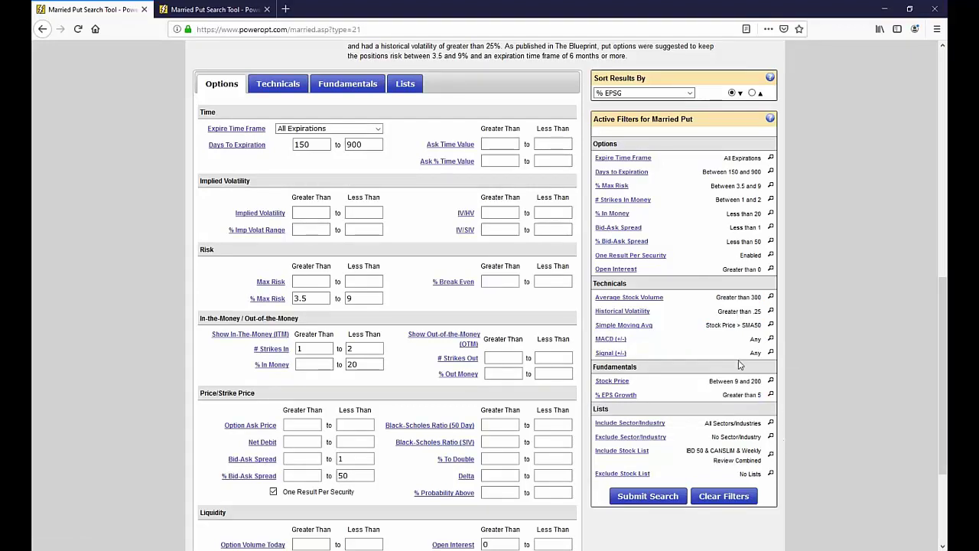
- Return to the Married Put search results and examine the Ally Financial row, highlighting its values and clearing the highlight
scroll(280, 396, up, 3)
scroll(126, 386, up, 3)
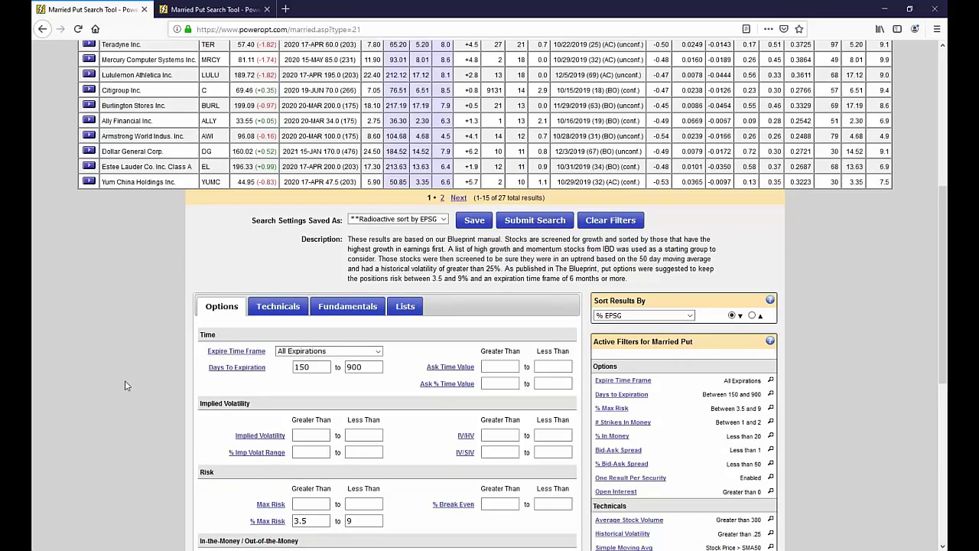
scroll(277, 306, up, 3)
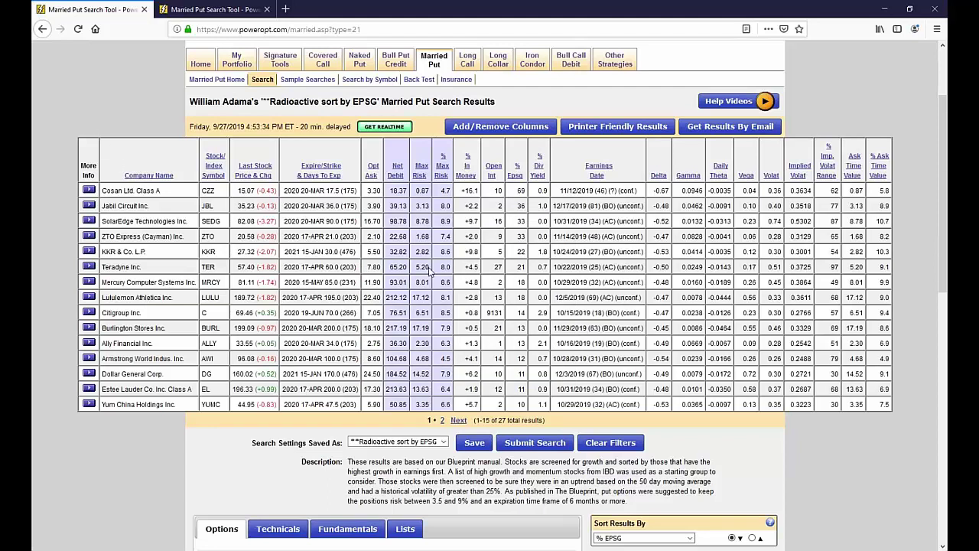
double_click(445, 343)
drag(202, 344, 349, 371)
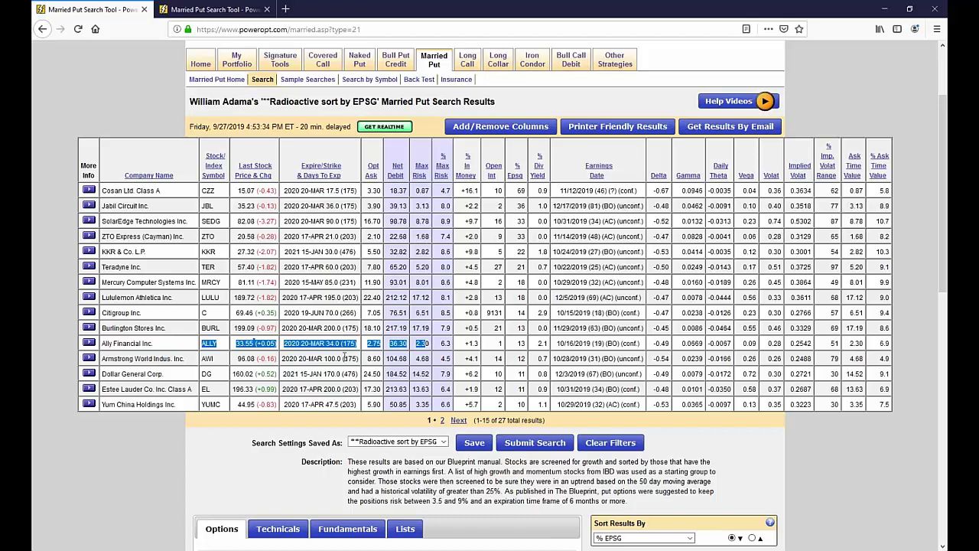
click(104, 111)
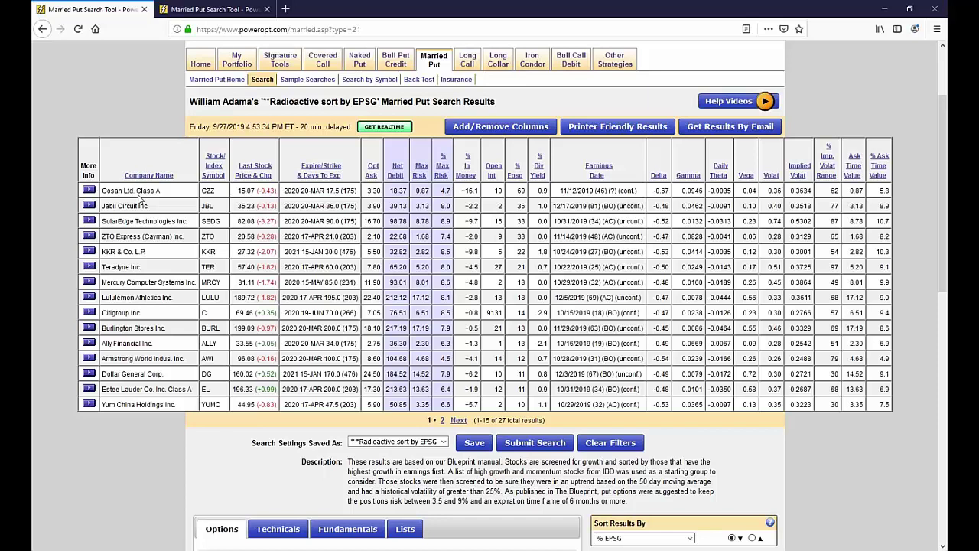
- Highlight the Dollar General row in the Married Put results, clear the highlight and show the Covered Call pages
drag(201, 374, 289, 390)
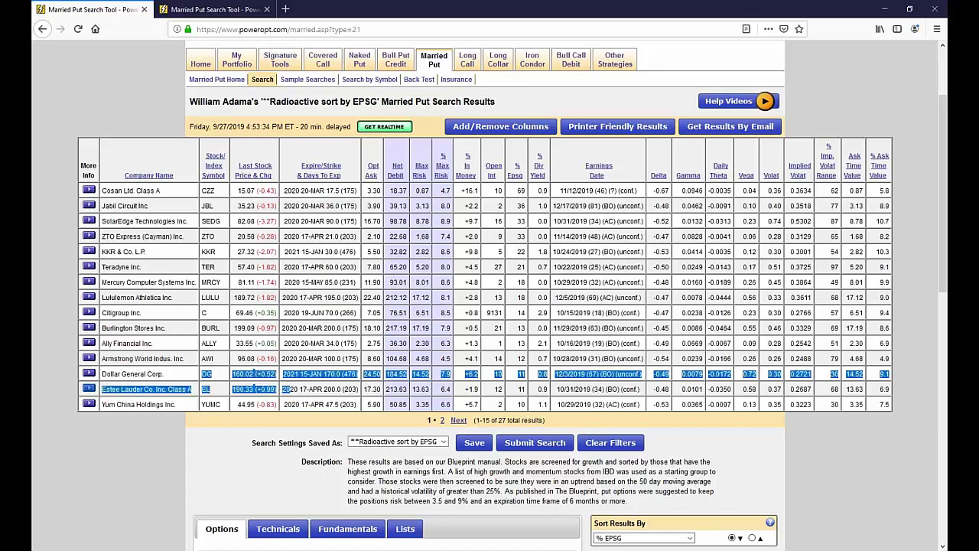
click(128, 110)
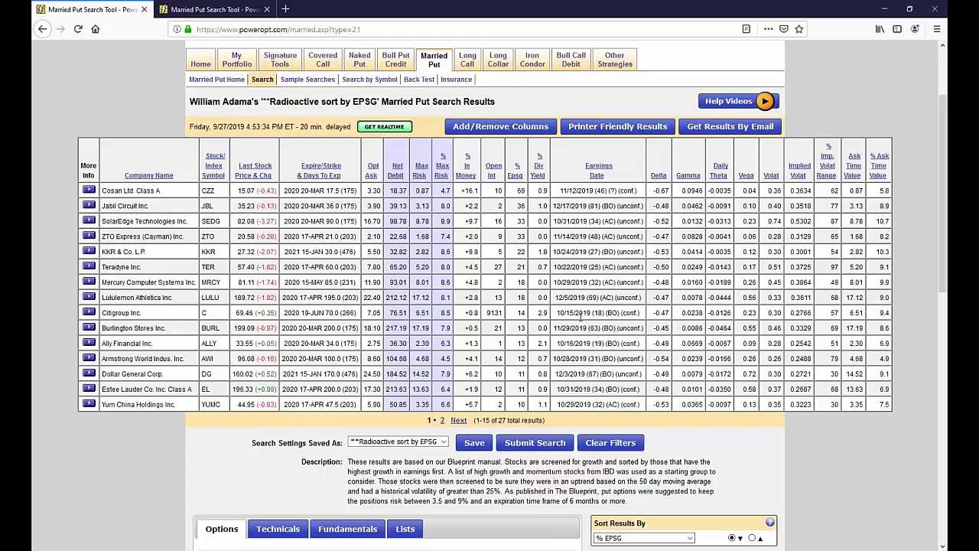
scroll(585, 322, up, 3)
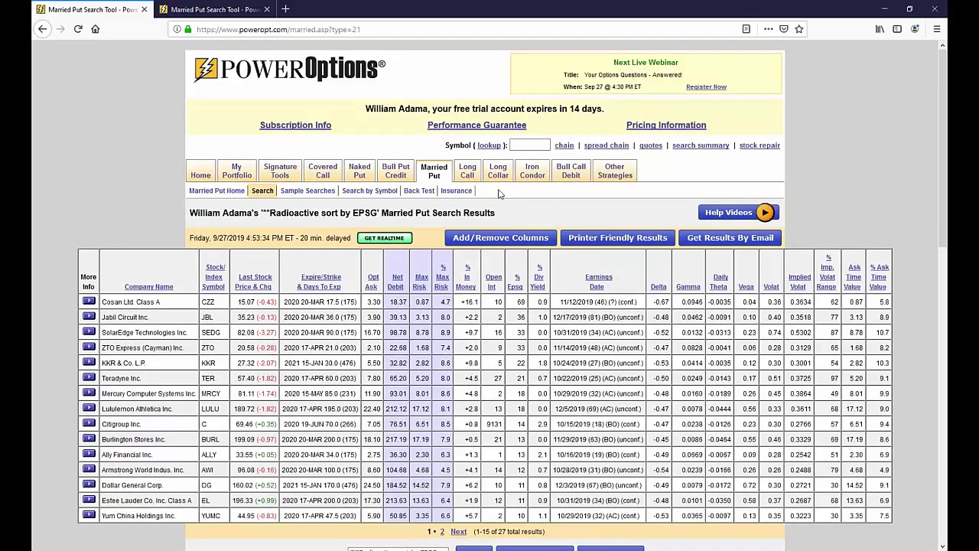
mouse_move(322, 182)
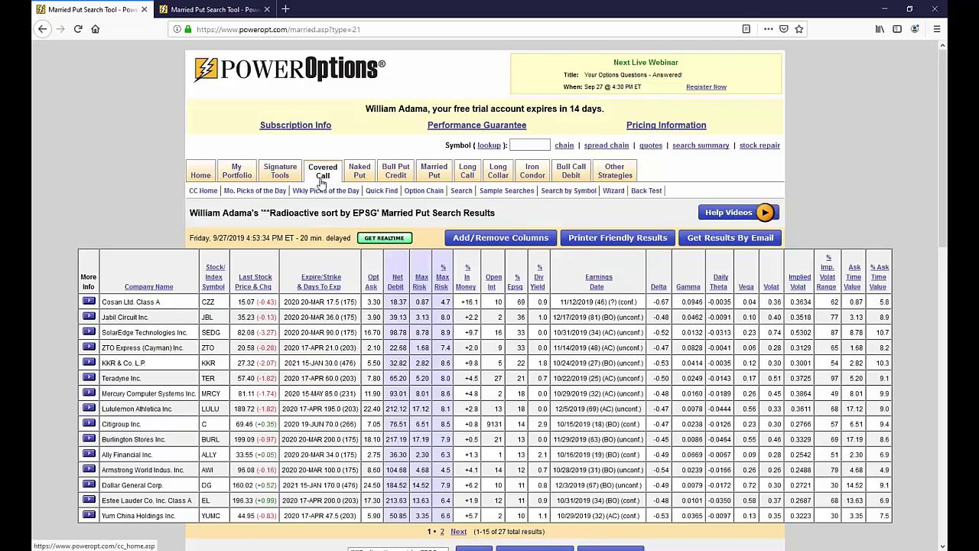
- Open the Bull Put Credit search and examine the Days To Expiration and Probability filters of the Weekly Bull Puts settings
mouse_move(367, 169)
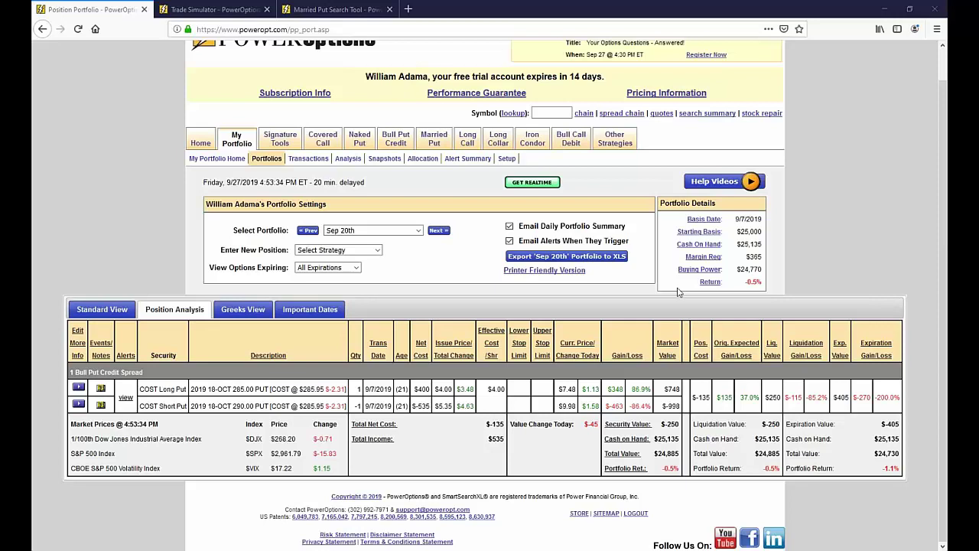
mouse_move(395, 142)
click(270, 159)
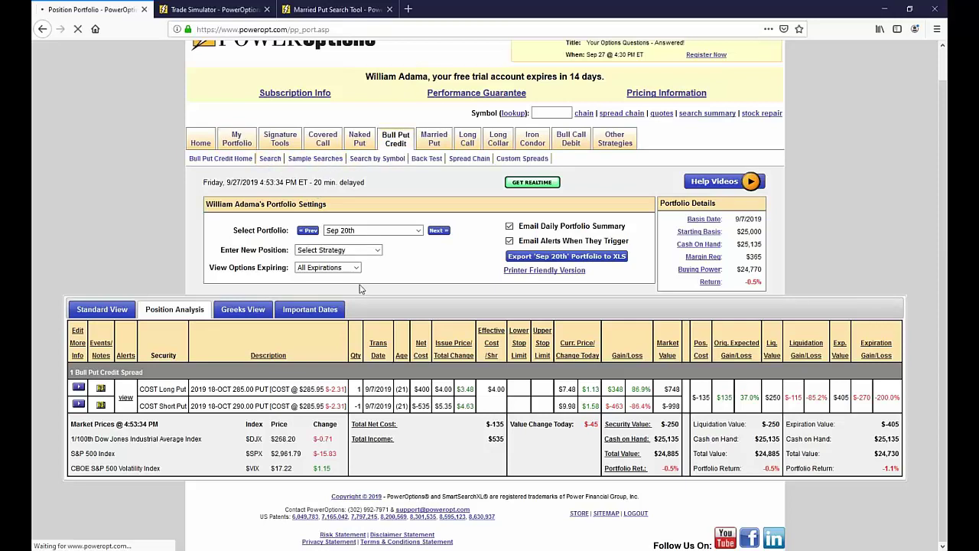
scroll(360, 313, down, 6)
scroll(354, 344, down, 2)
scroll(428, 268, up, 3)
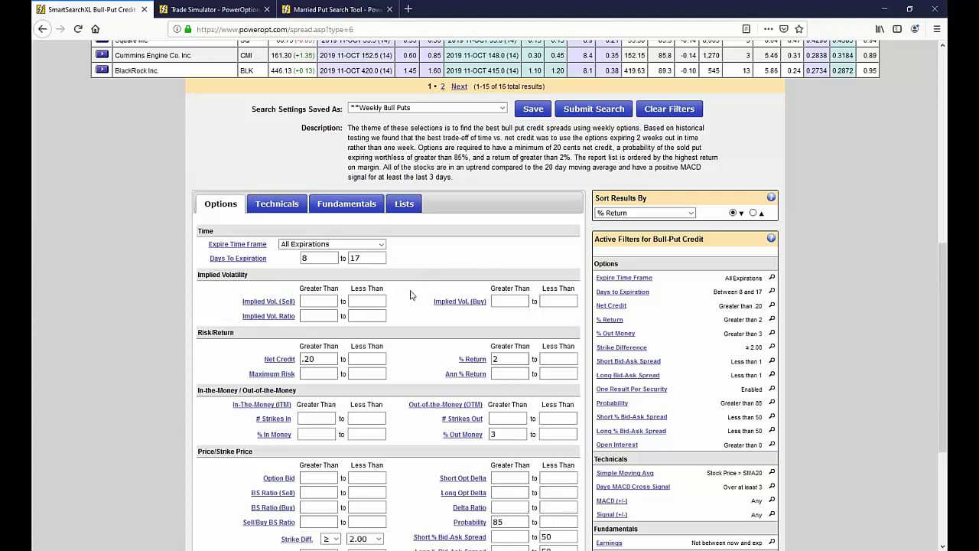
double_click(356, 258)
scroll(602, 280, down, 3)
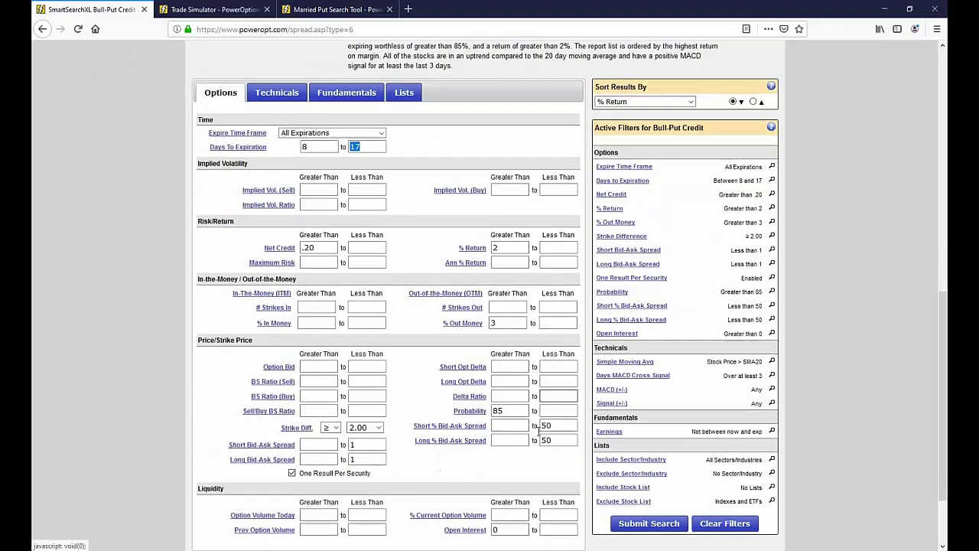
double_click(498, 411)
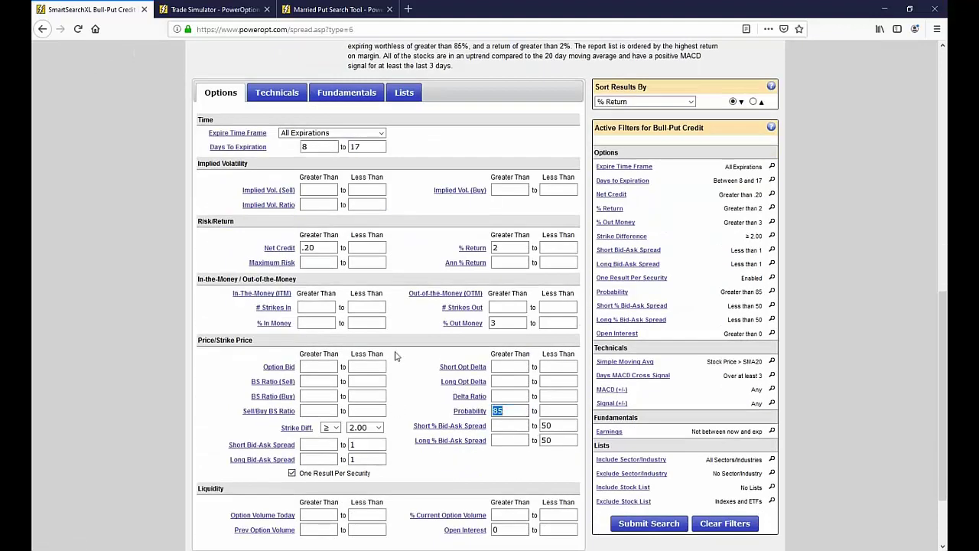
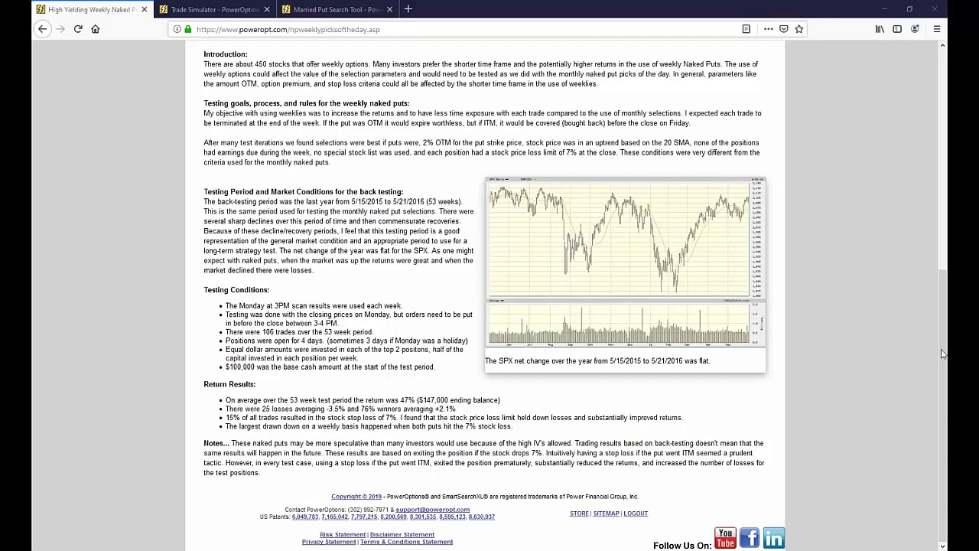
- Reopen the Bull Put Credit search and view the list of saved search settings, keeping **Weekly Bull Puts selected
scroll(452, 239, up, 10)
click(407, 163)
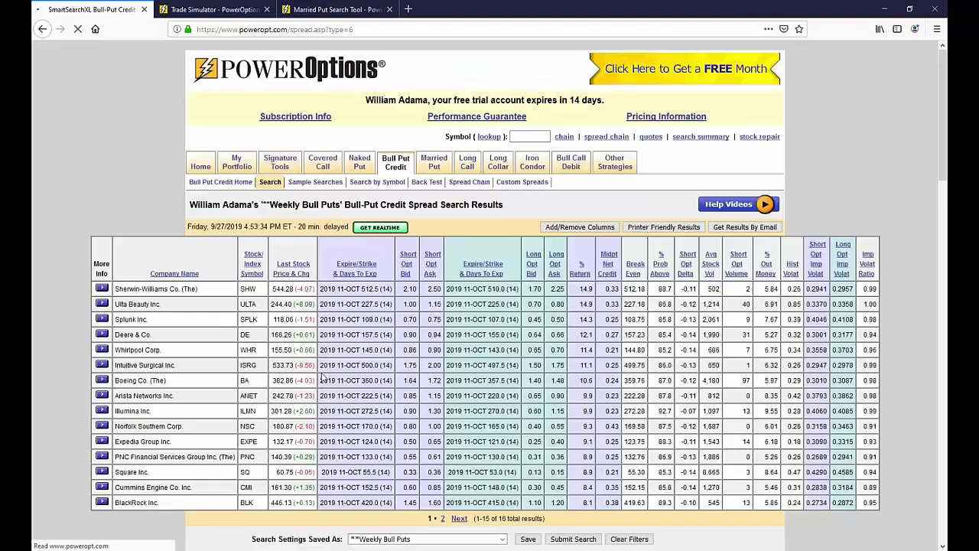
scroll(321, 376, down, 5)
click(401, 270)
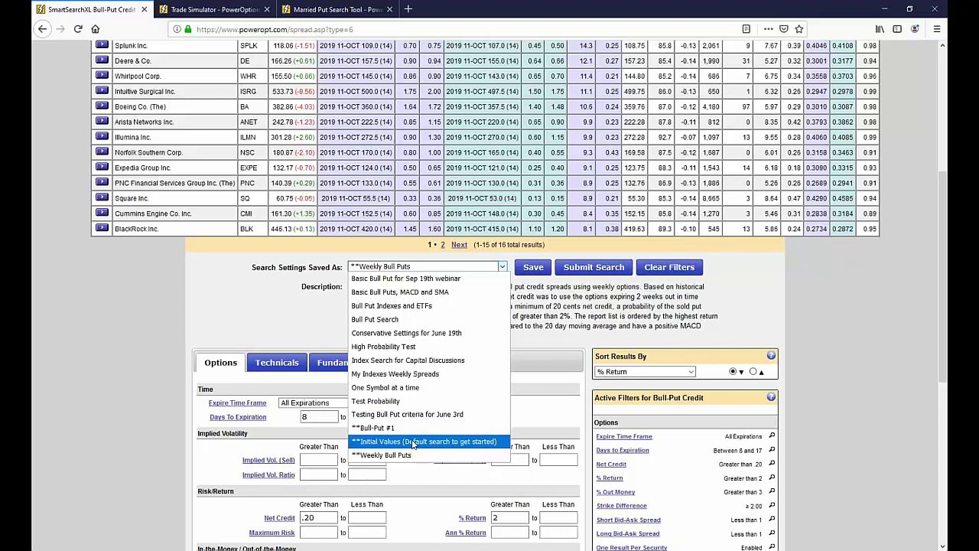
click(169, 349)
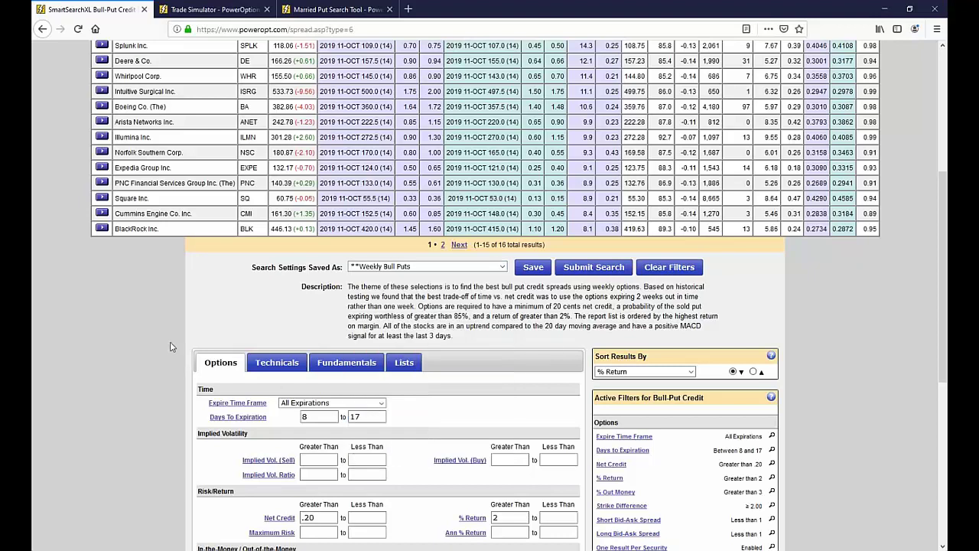
scroll(170, 349, up, 5)
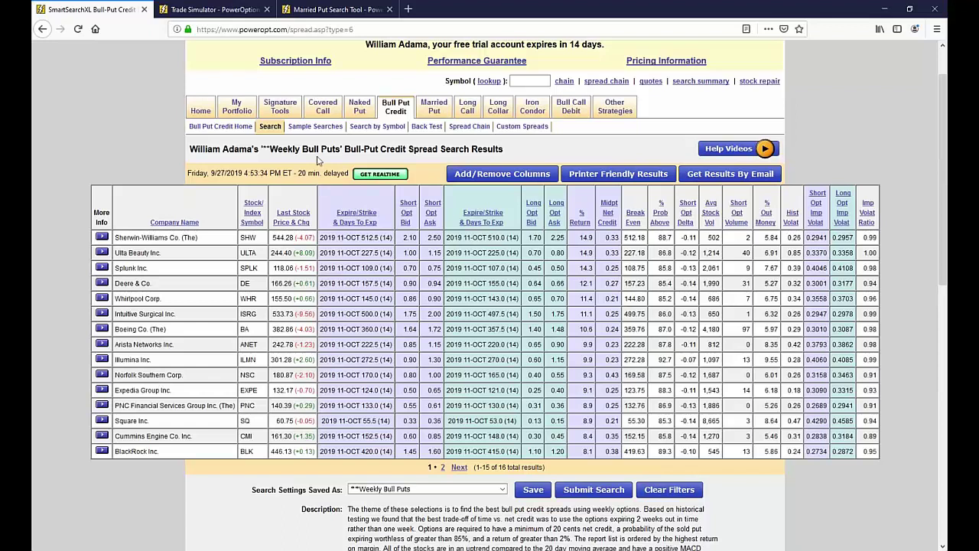
- Open the Blueprint Owner Only Webinars from the RadioActiveTrading Blueprint/Fusion page and highlight the Trust the PowerOptions Stock Search entry
mouse_move(425, 112)
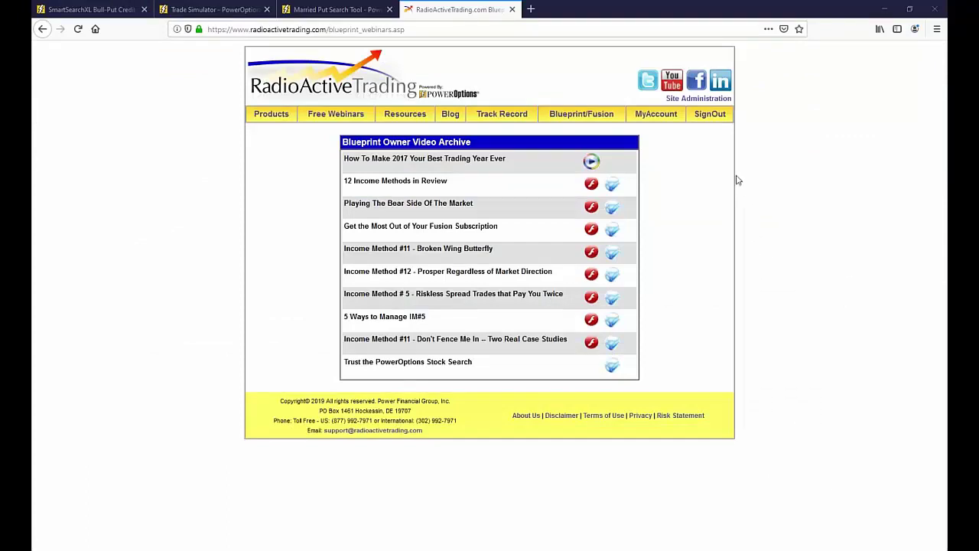
click(563, 121)
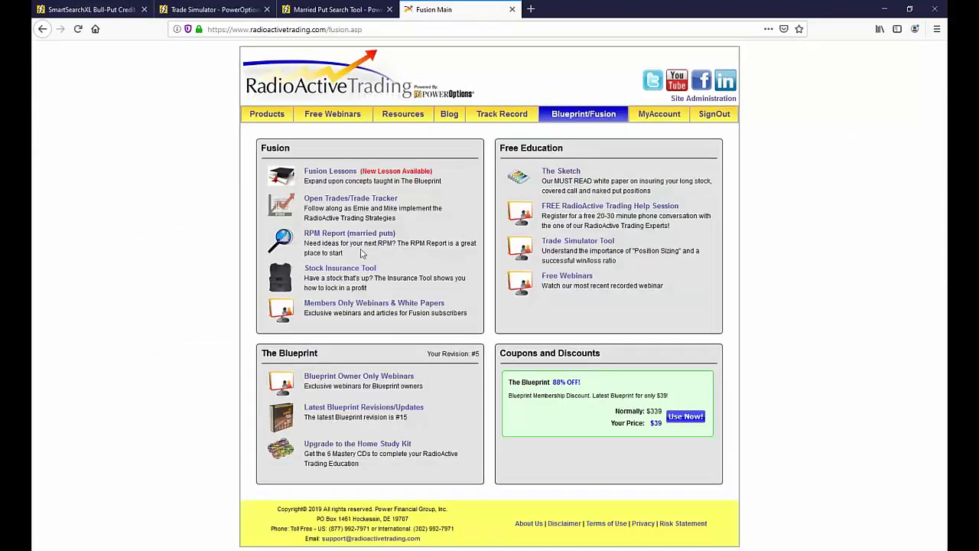
click(363, 380)
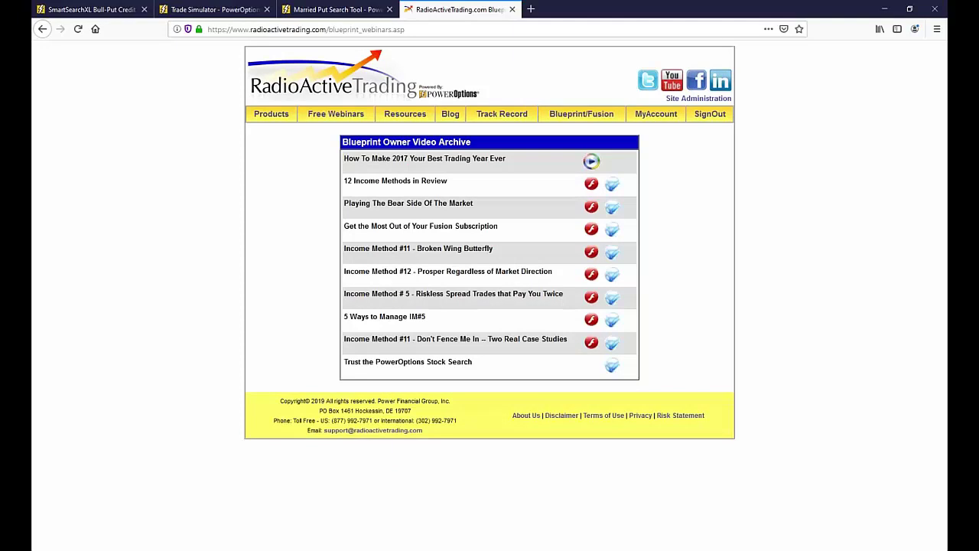
drag(343, 362, 477, 403)
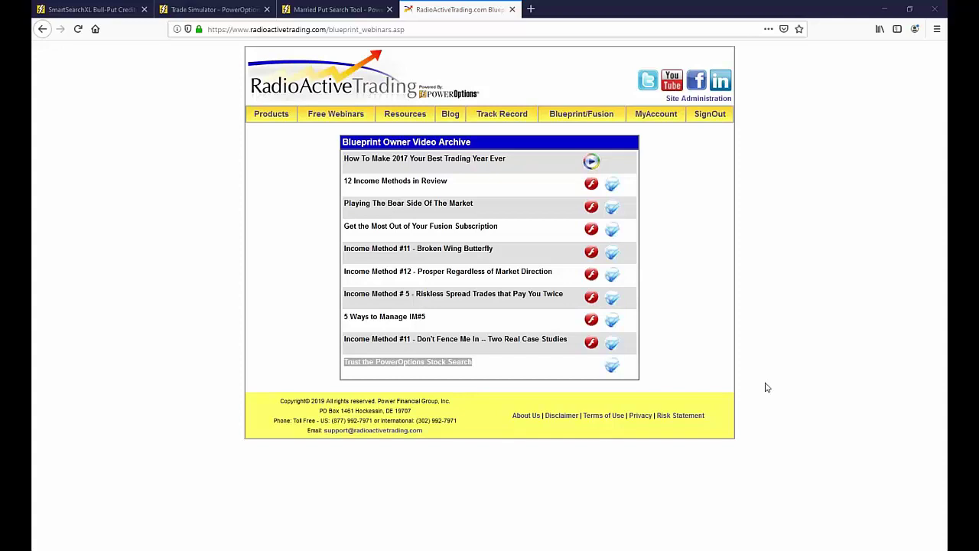
click(719, 352)
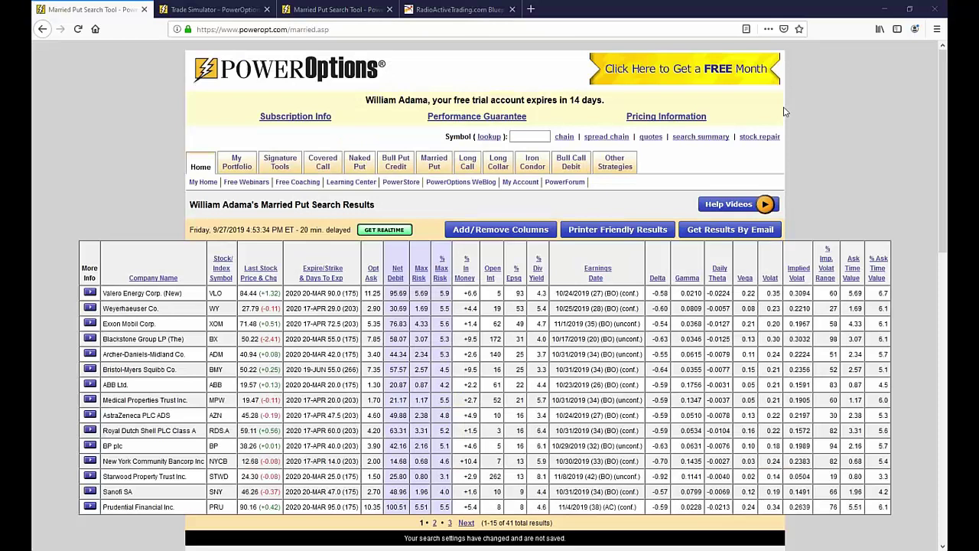
- Switch from the Married Put search results to the presentation slide titled Today's Material
key(alt+Tab)
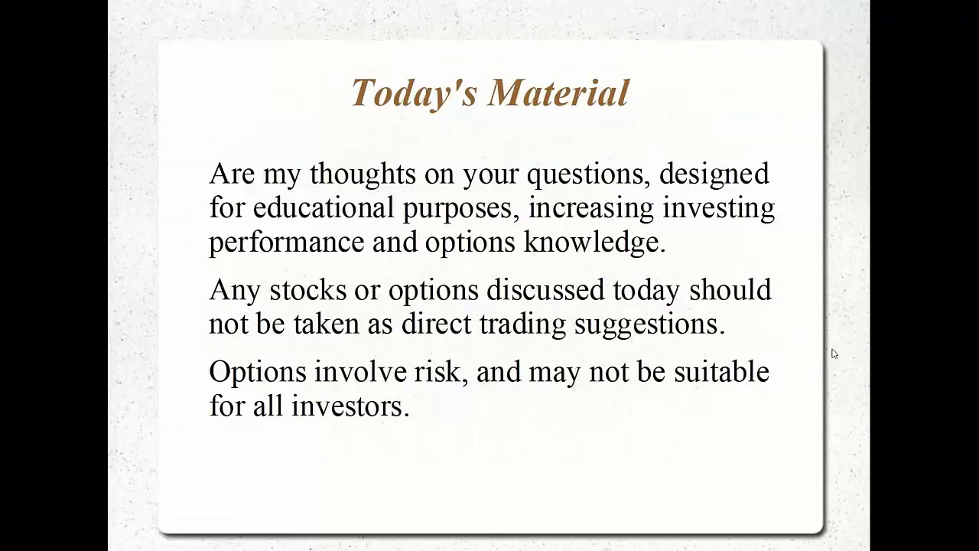